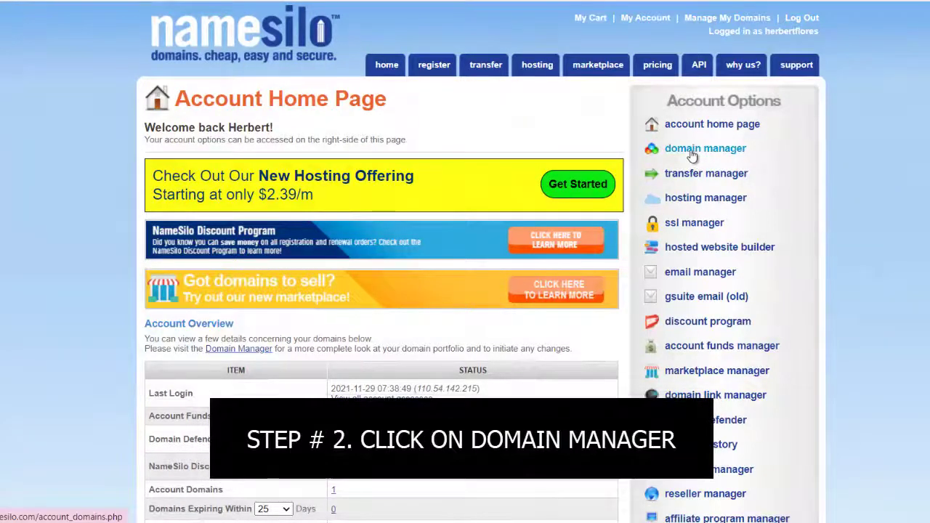
Step: Open the domain console for gosocialbooster.com from the domain manager's list
left_click(692, 156)
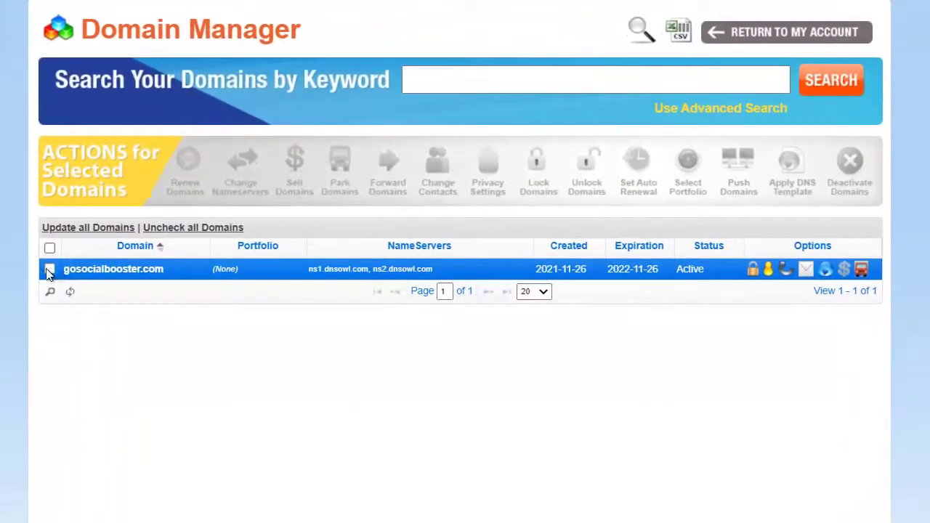
left_click(80, 277)
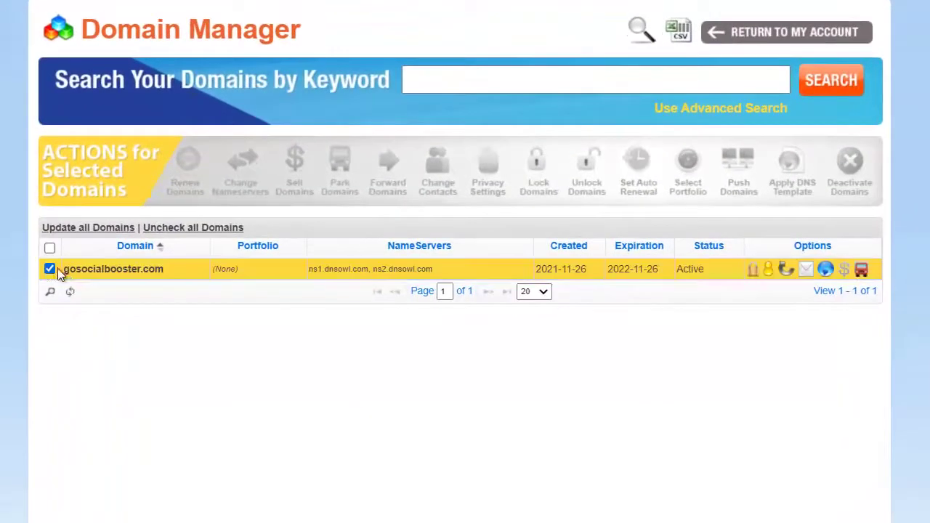
left_click(107, 270)
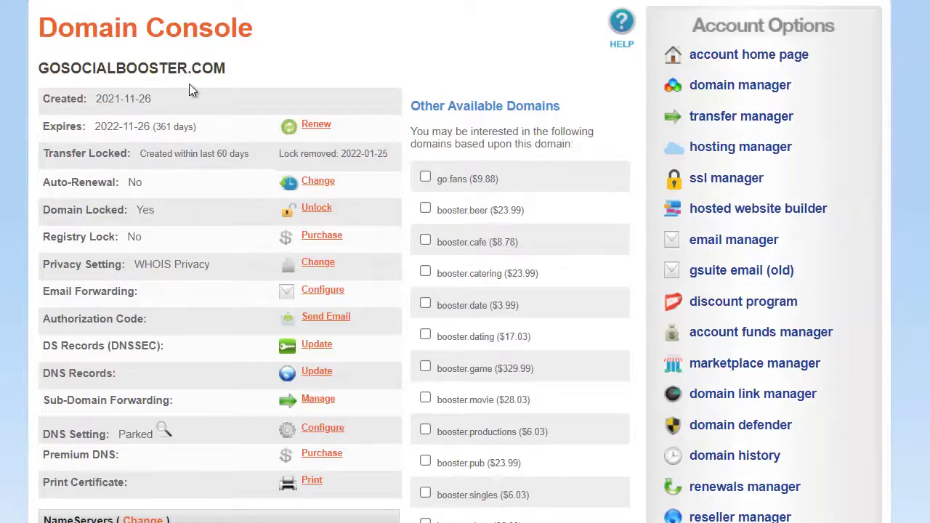
Step: Open the nameserver settings of gosocialbooster.com for changing
scroll(240, 238, "down", 1)
scroll(235, 282, "down", 3)
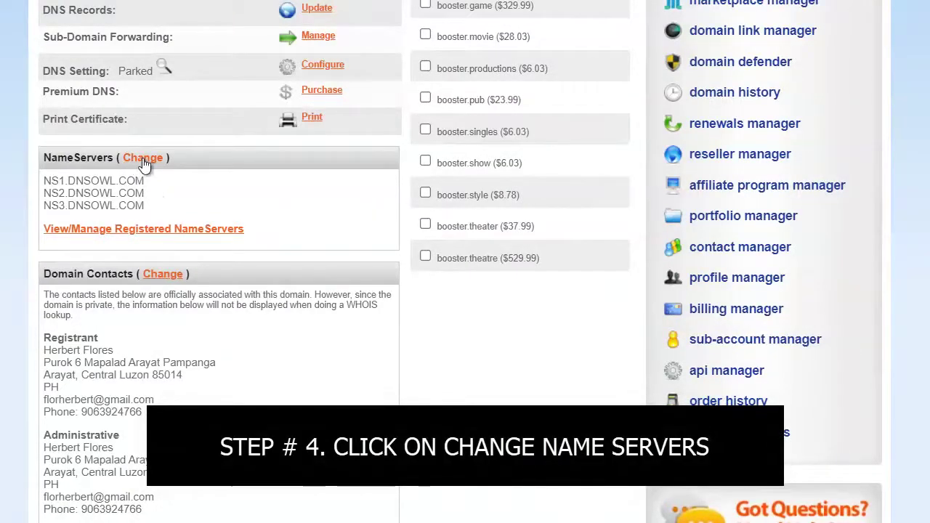
left_click(143, 159)
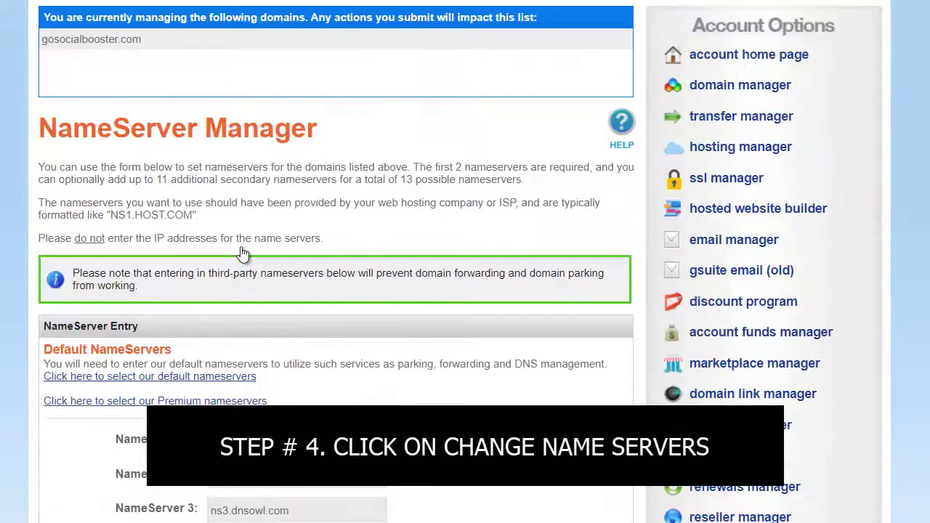
Step: Clear the three default dnsowl.com entries from NameServer 1, NameServer 2 and NameServer 3
scroll(250, 259, "down", 3)
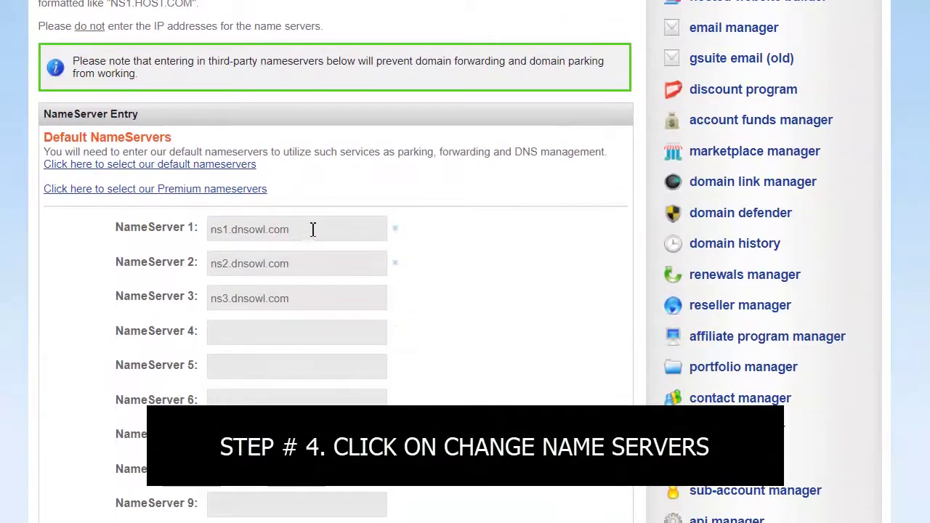
left_click_drag(312, 229, 210, 231)
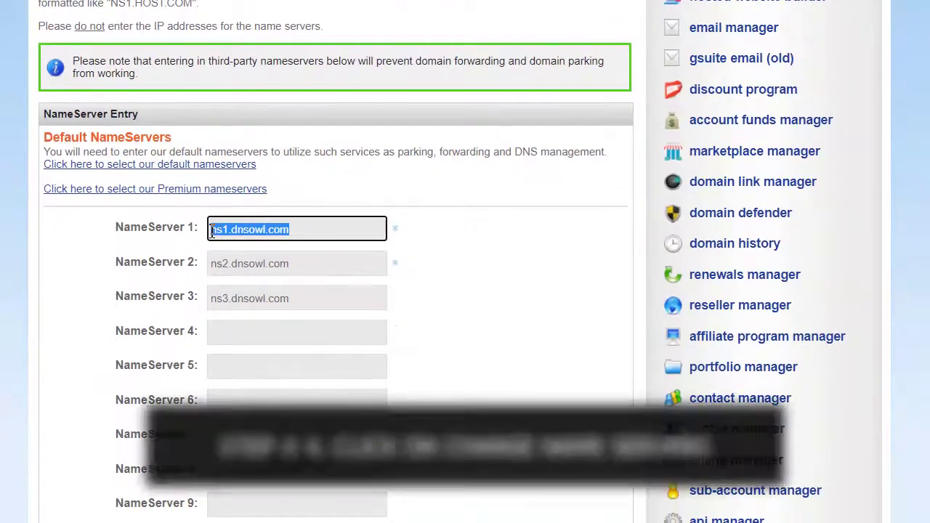
key("BackSpace")
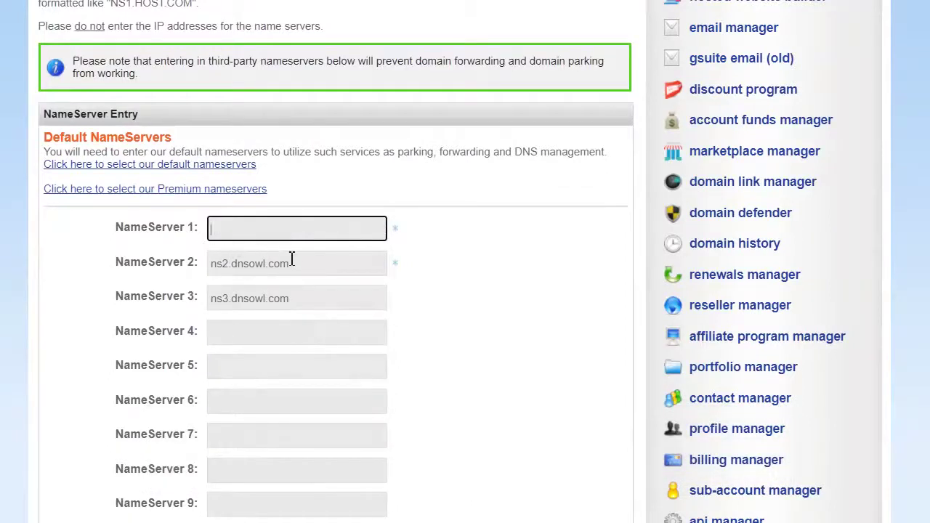
left_click_drag(295, 263, 199, 268)
key("BackSpace")
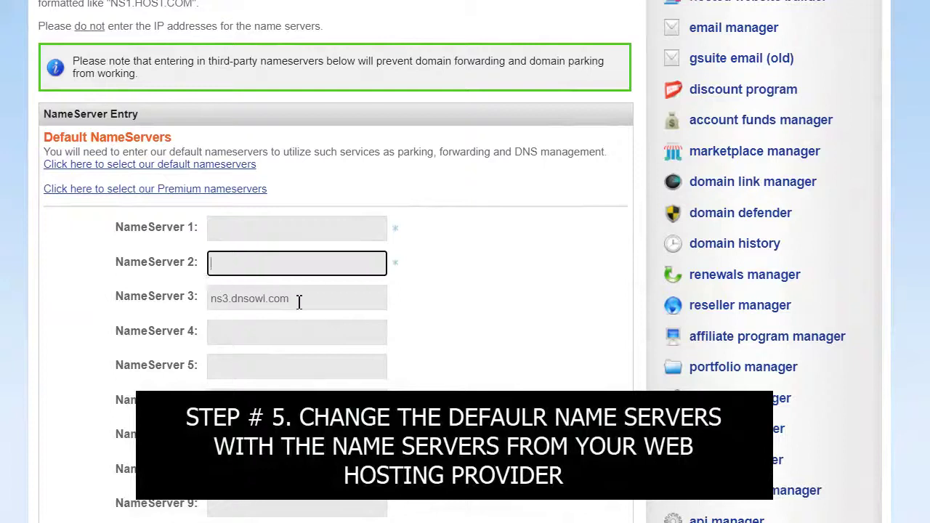
left_click_drag(300, 302, 209, 306)
key("BackSpace")
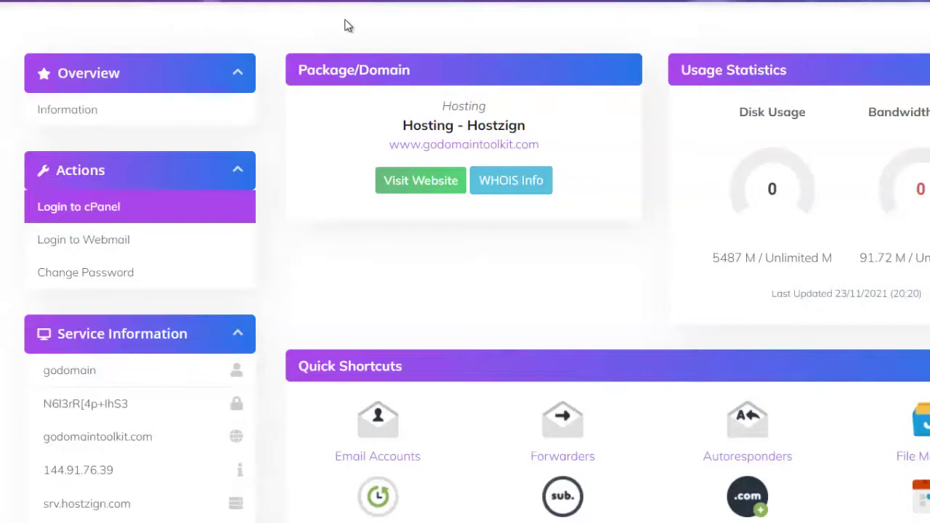
Step: Switch to the Hostzign hosting dashboard and copy the first nameserver, ns1.hostzign.com, from the service information
scroll(295, 120, "down", 3)
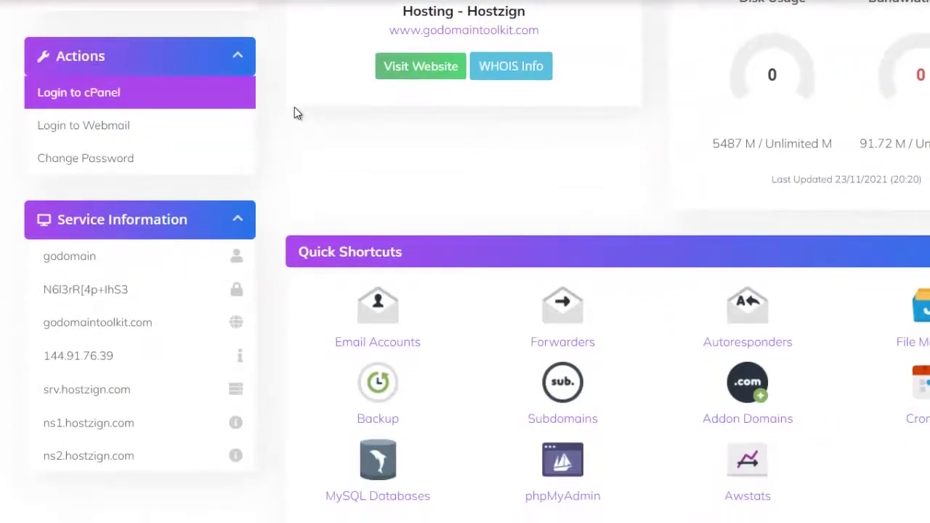
scroll(295, 115, "down", 4)
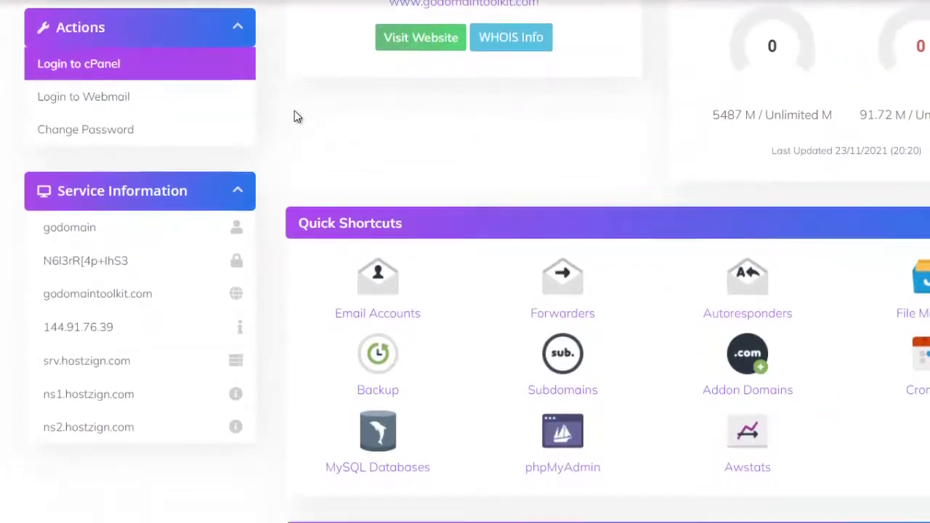
scroll(295, 114, "down", 2)
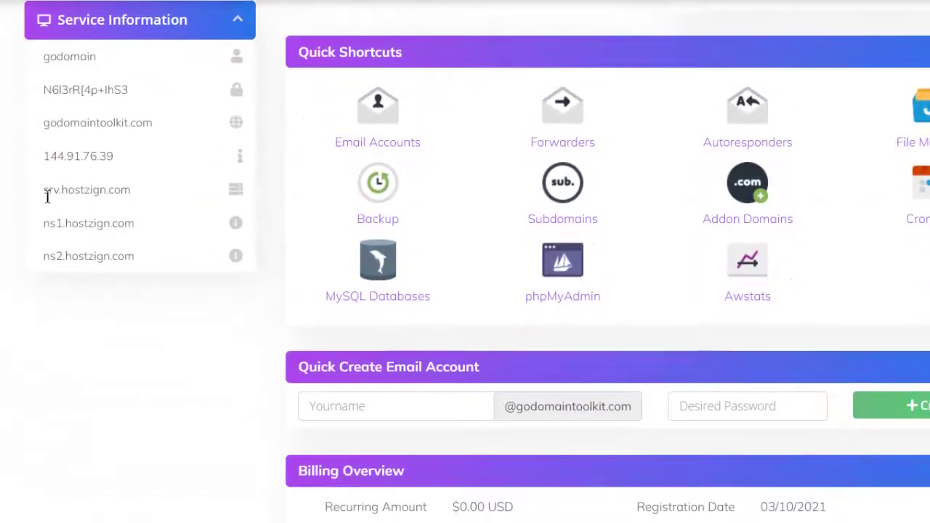
scroll(46, 196, "down", 1)
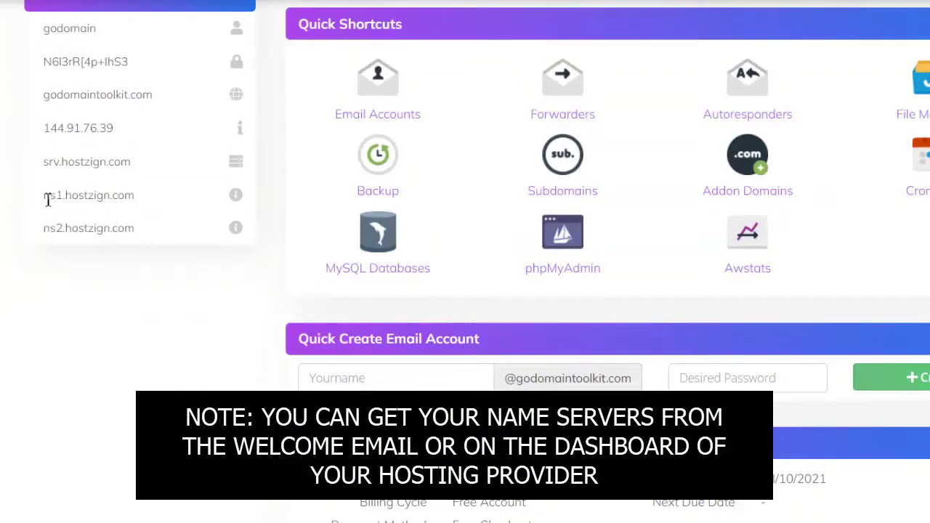
left_click_drag(44, 196, 98, 196)
scroll(41, 145, "up", 2)
scroll(42, 147, "down", 1)
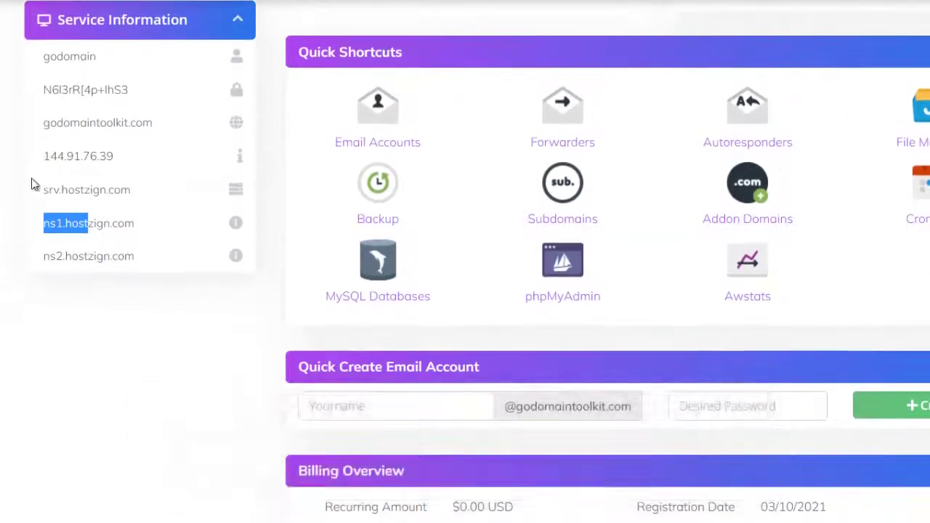
left_click(22, 223)
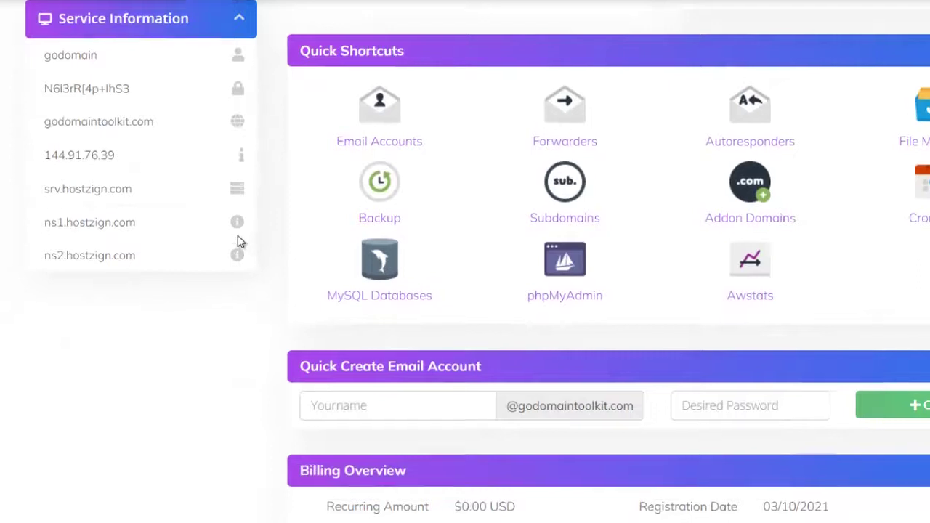
left_click_drag(74, 202, 159, 206)
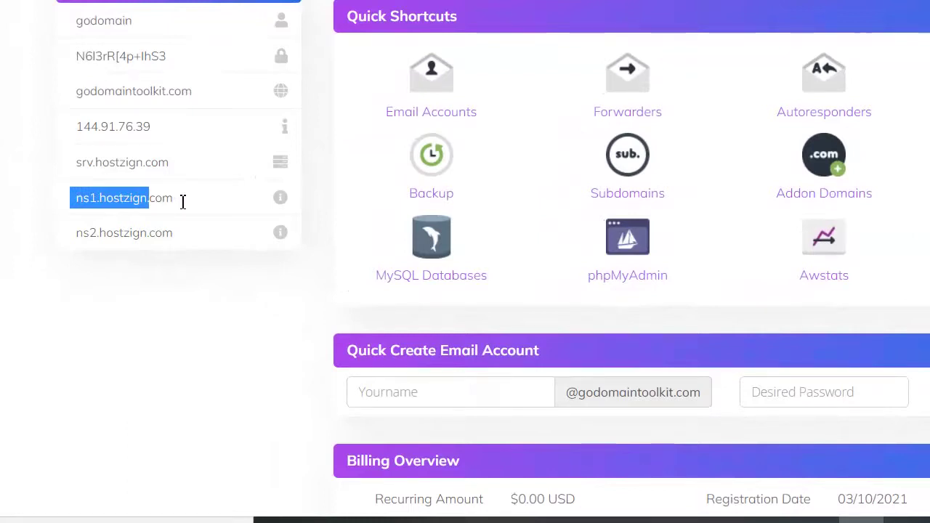
triple_click(80, 204)
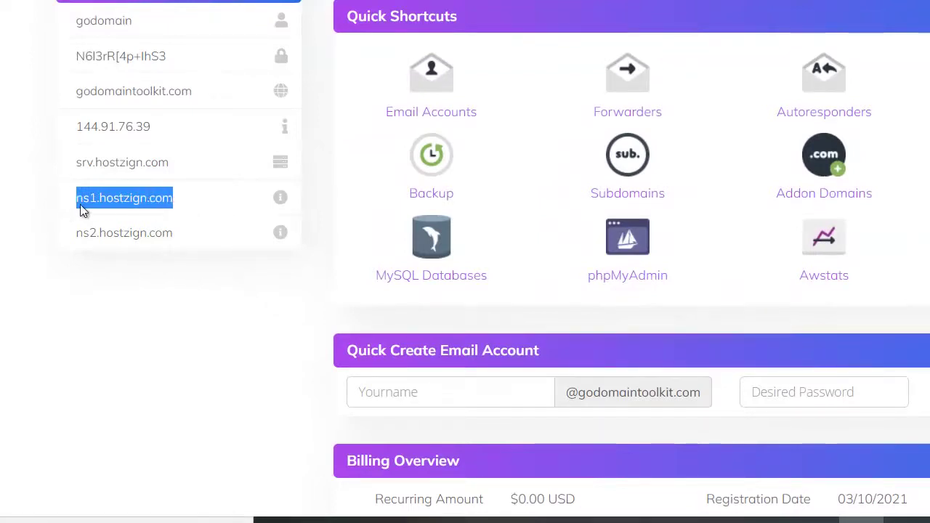
right_click(80, 204)
left_click(91, 215)
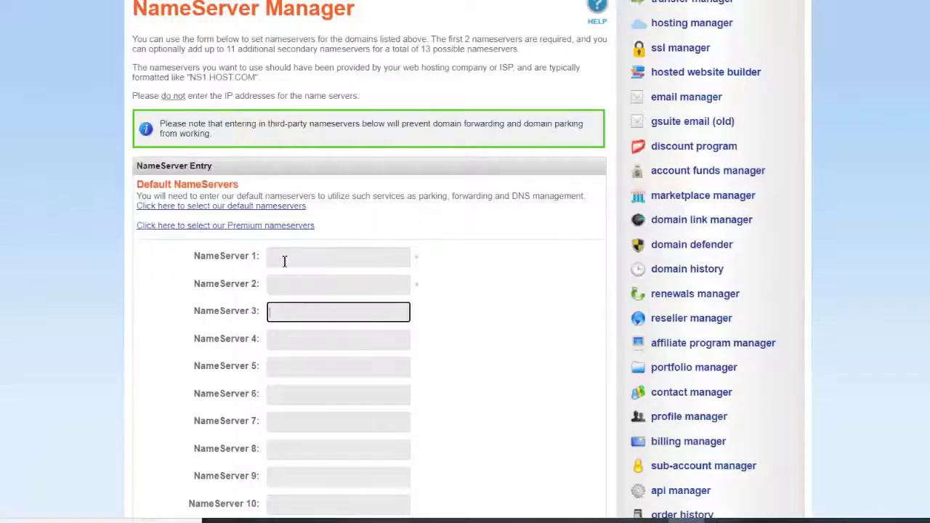
Step: Switch back to NameSilo's NameServer Manager and paste ns1.hostzign.com as NameServer 1
left_click(283, 262)
right_click(282, 260)
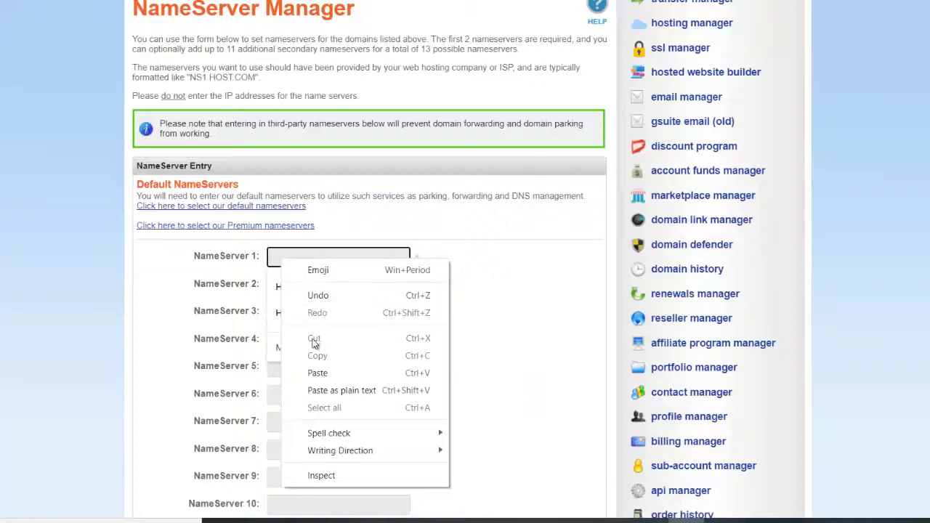
left_click(311, 371)
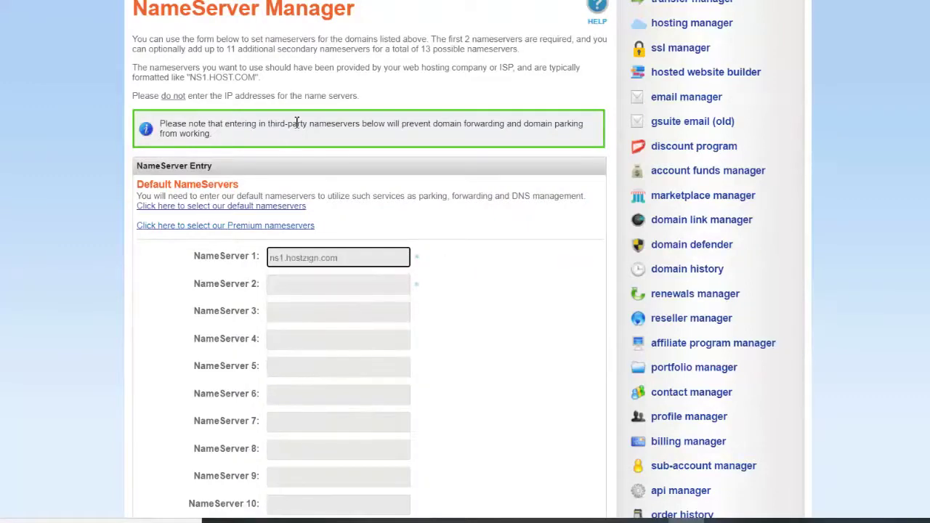
Step: Return to the Hostzign dashboard and copy the second nameserver, ns2.hostzign.com, from the service information
scroll(492, 195, "up", 2)
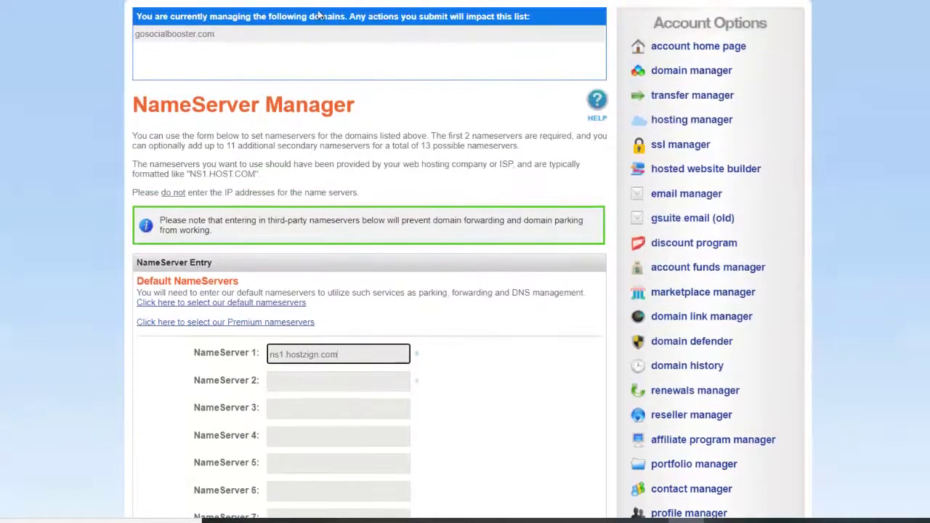
scroll(298, 48, "up", 1)
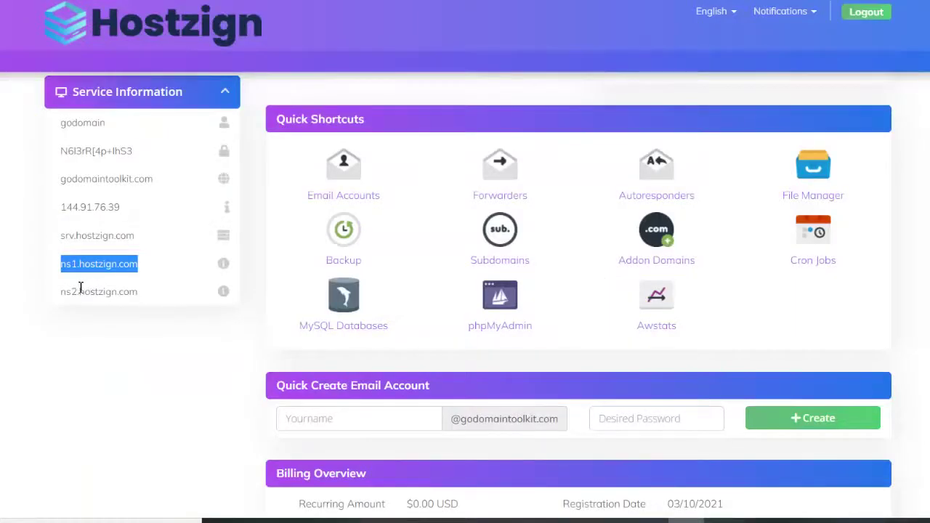
triple_click(81, 292)
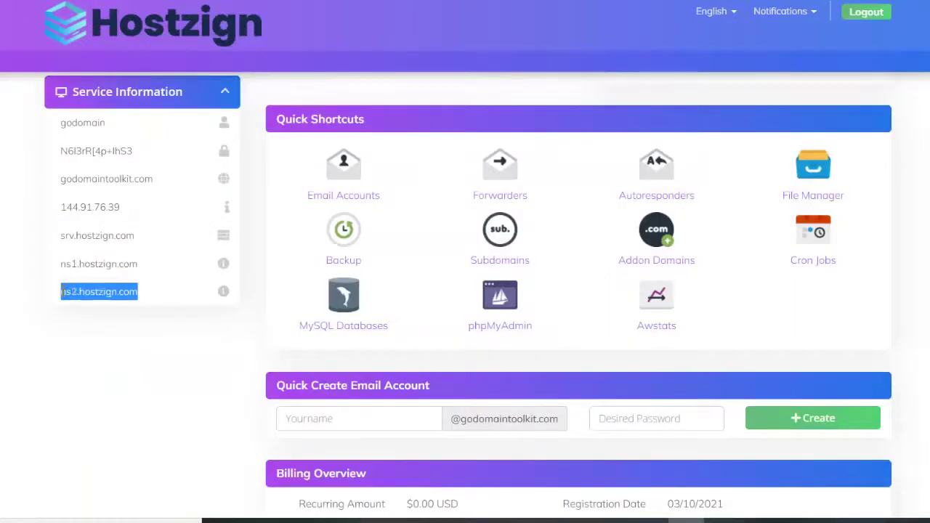
right_click(72, 292)
left_click(91, 304)
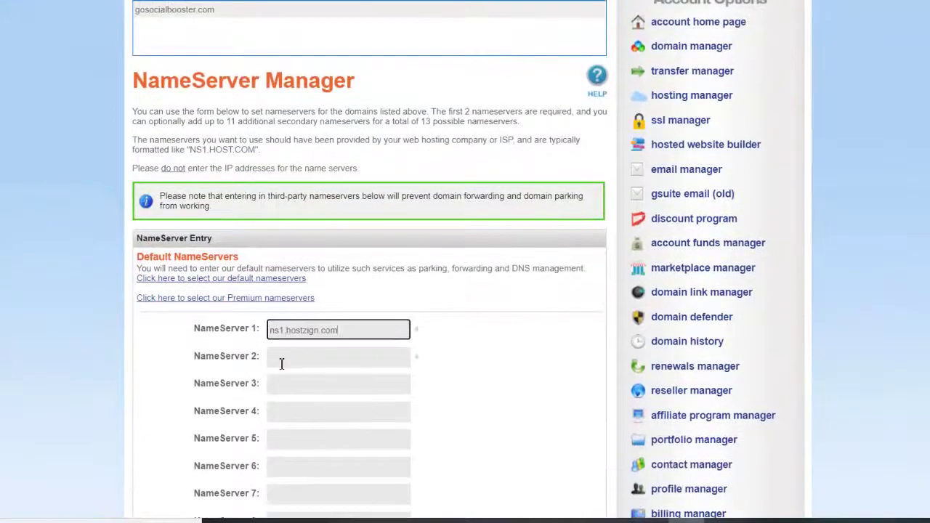
Step: Paste ns2.hostzign.com as NameServer 2 in NameSilo and submit the nameserver changes
left_click(282, 363)
right_click(283, 359)
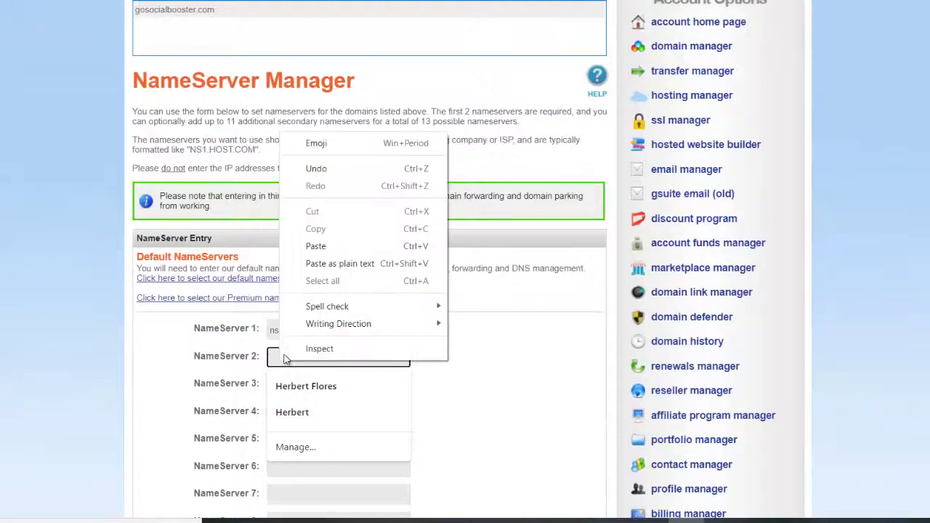
left_click(320, 244)
scroll(171, 358, "down", 5)
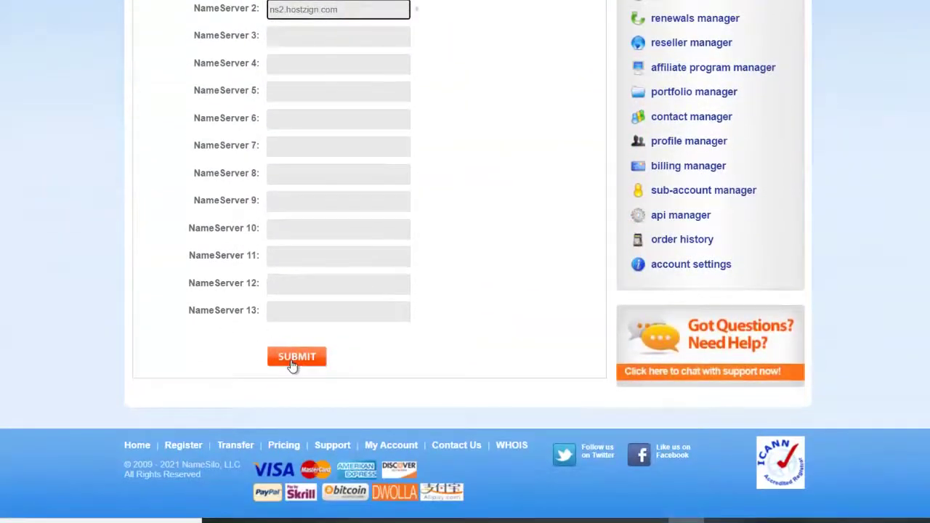
left_click(296, 356)
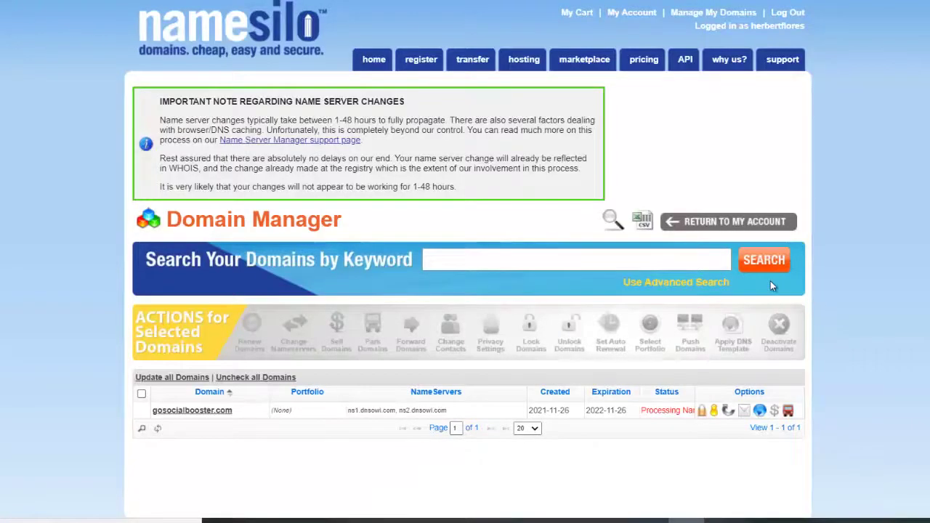
Step: Review the important note regarding name server changes and the status of gosocialbooster.com in the domain list
scroll(771, 285, "down", 2)
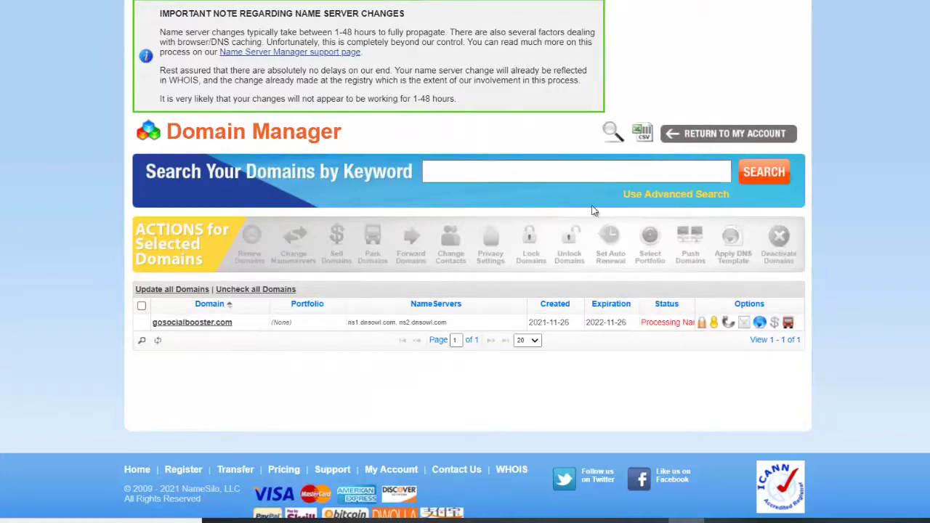
scroll(598, 214, "up", 1)
scroll(597, 214, "down", 2)
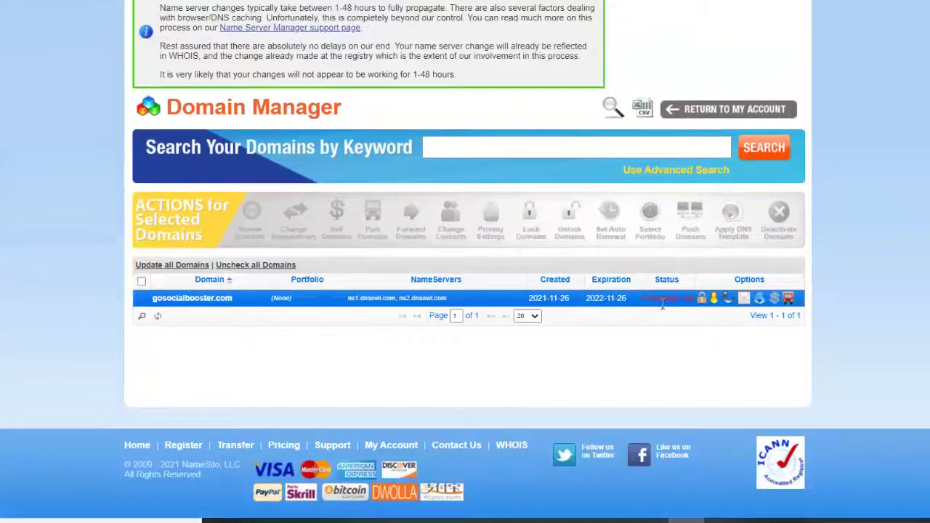
scroll(336, 131, "up", 2)
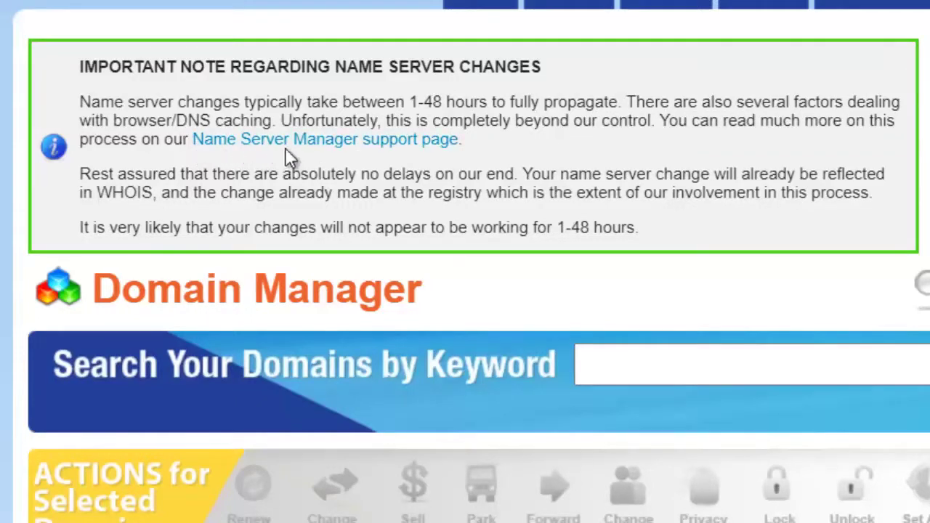
left_click(431, 143)
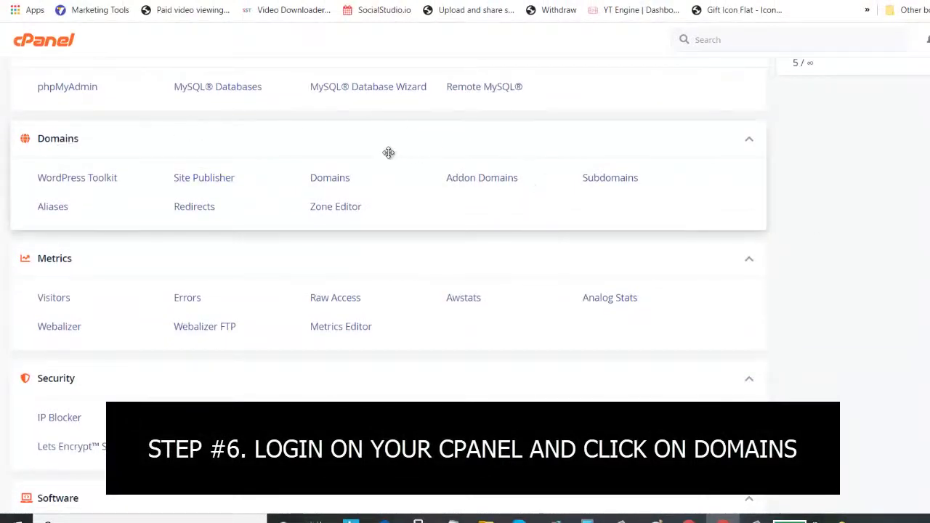
Step: Create the new domain gosocialbooster.com in cPanel's Domains and submit it with the prefilled document root and subdomain
left_click(330, 180)
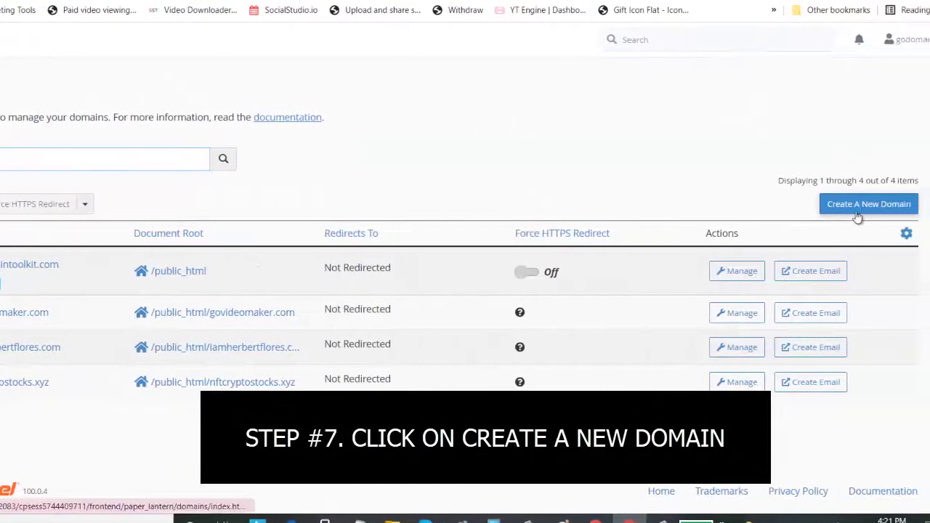
left_click(855, 206)
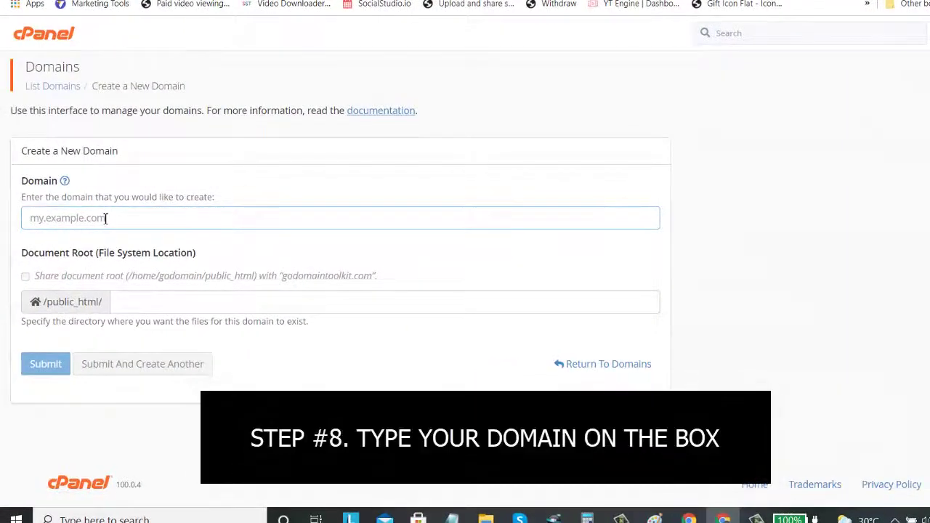
left_click(105, 217)
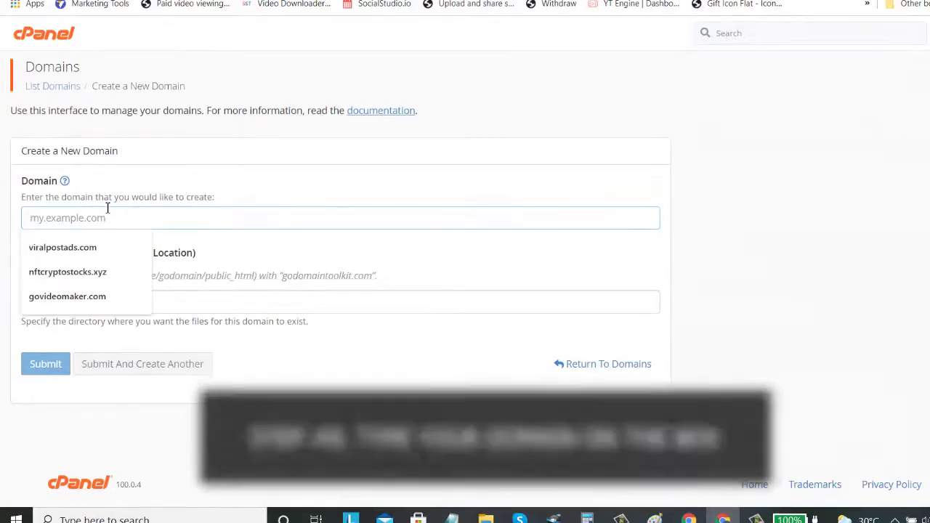
type("gosocialbooster.com")
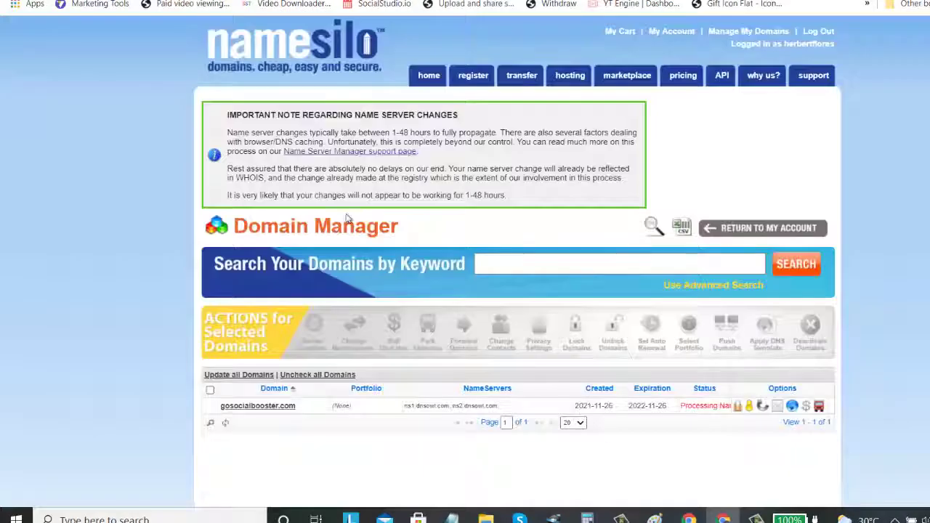
left_click(262, 411)
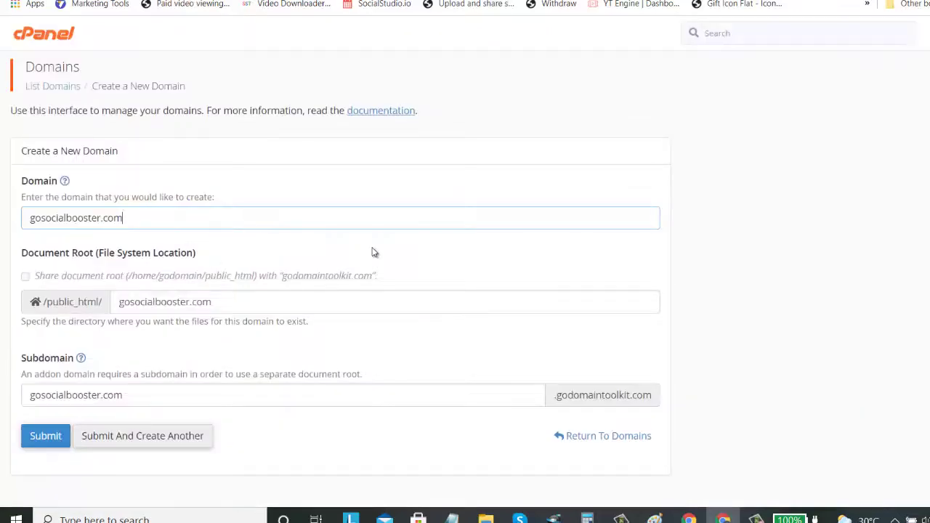
scroll(533, 250, "down", 1)
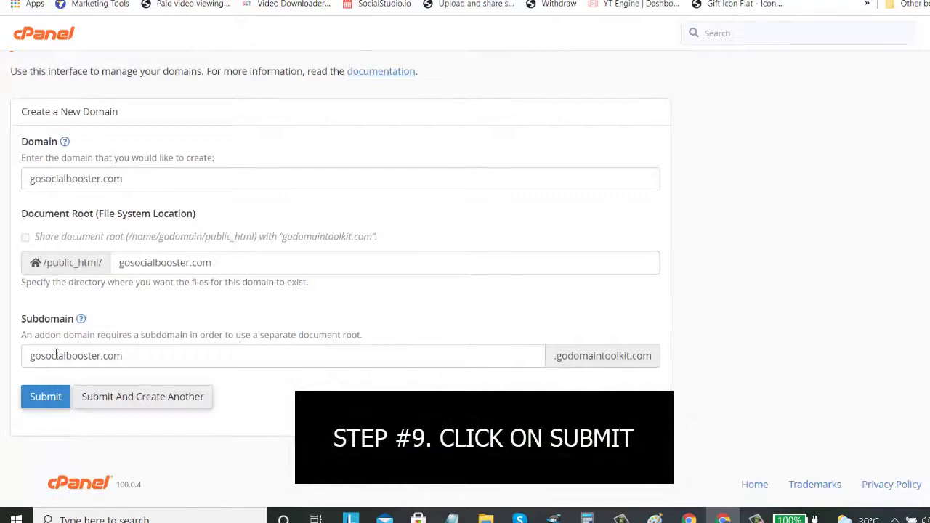
left_click(45, 396)
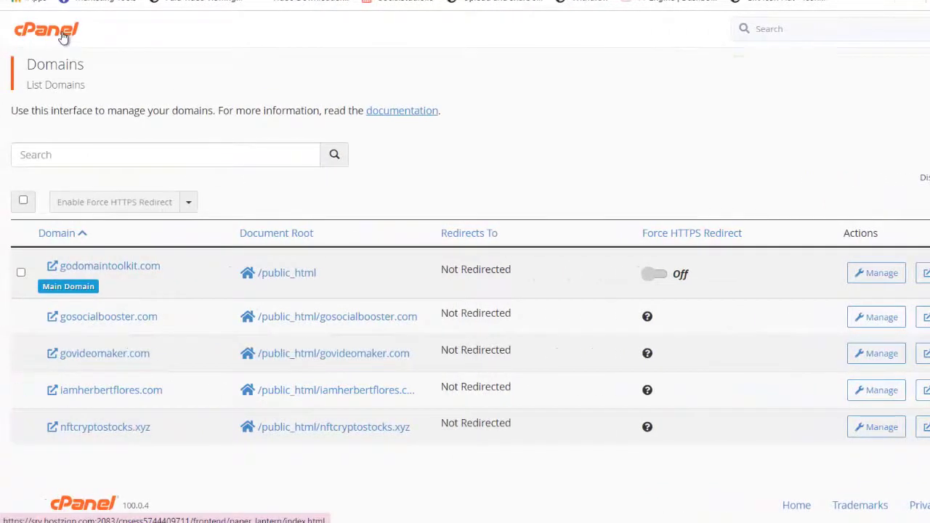
Step: Return to the cPanel home page and examine the available tools, including File Manager and the Softaculous Apps Installer scripts
left_click(63, 36)
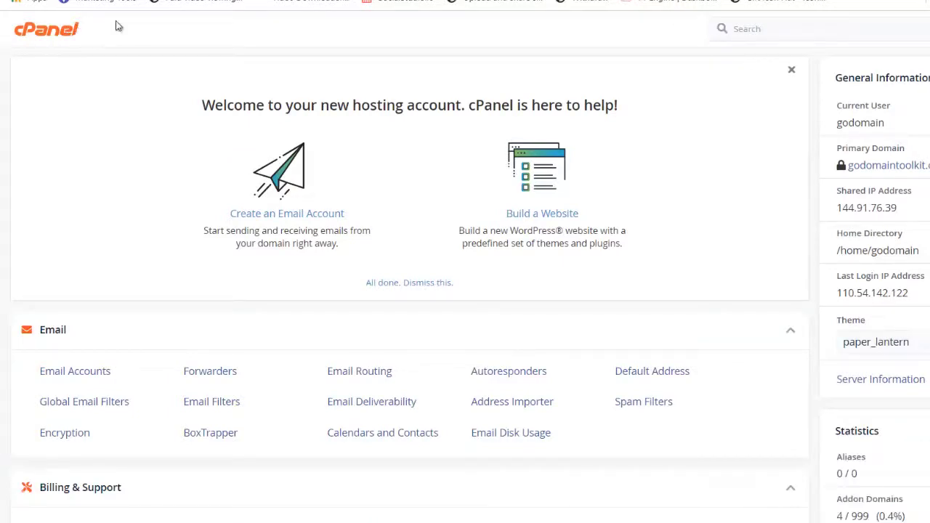
scroll(276, 232, "down", 2)
scroll(287, 218, "down", 4)
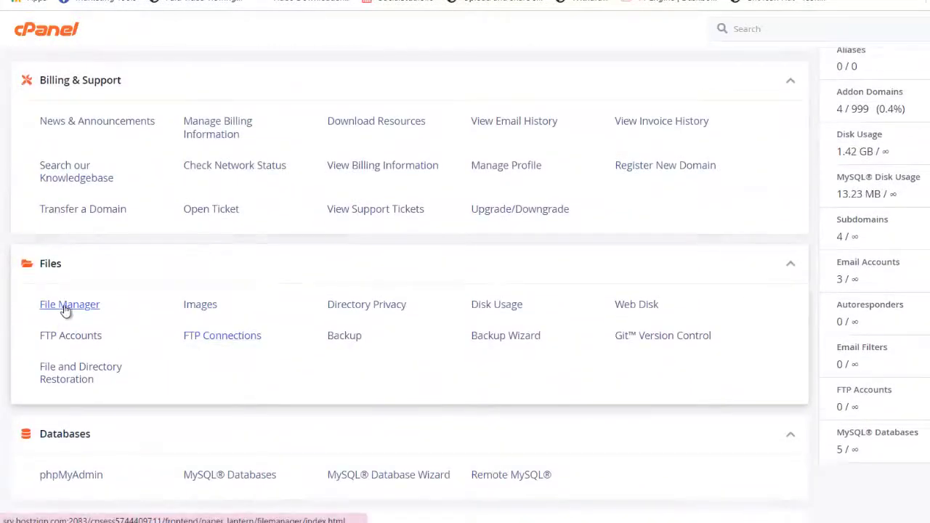
scroll(129, 306, "down", 2)
scroll(129, 306, "down", 5)
scroll(129, 308, "down", 3)
scroll(128, 308, "down", 4)
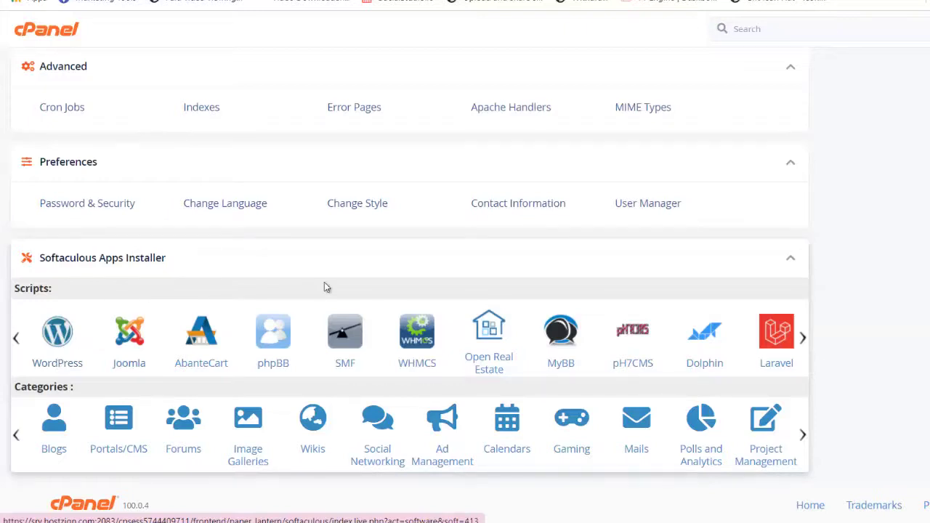
scroll(441, 258, "up", 1)
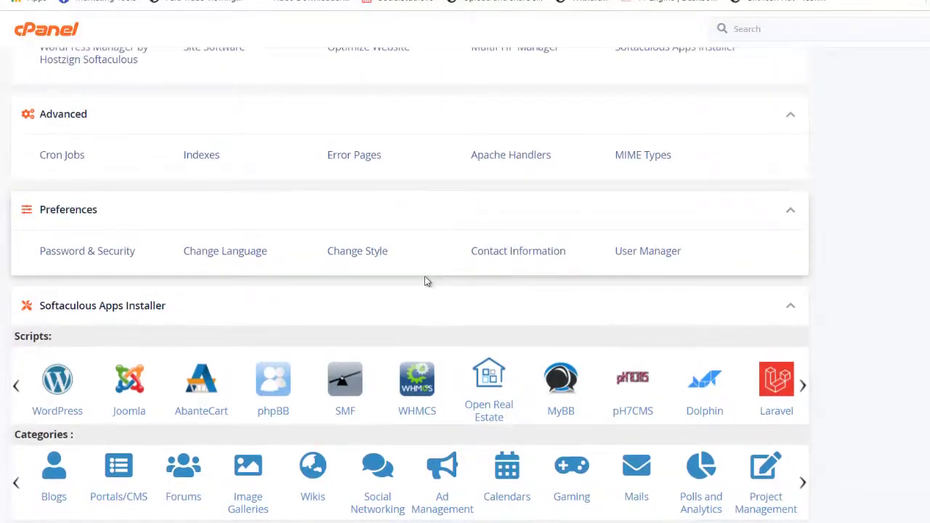
scroll(275, 277, "up", 2)
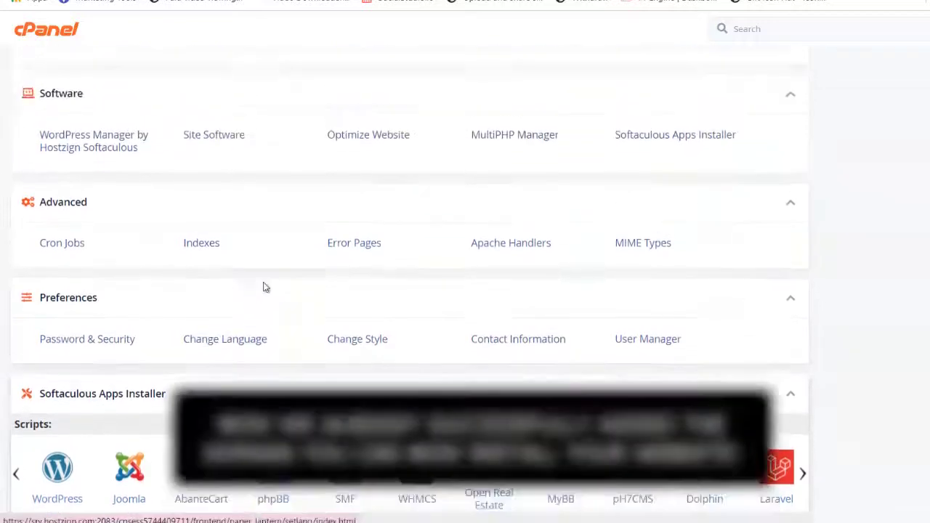
scroll(423, 95, "up", 1)
scroll(849, 137, "up", 5)
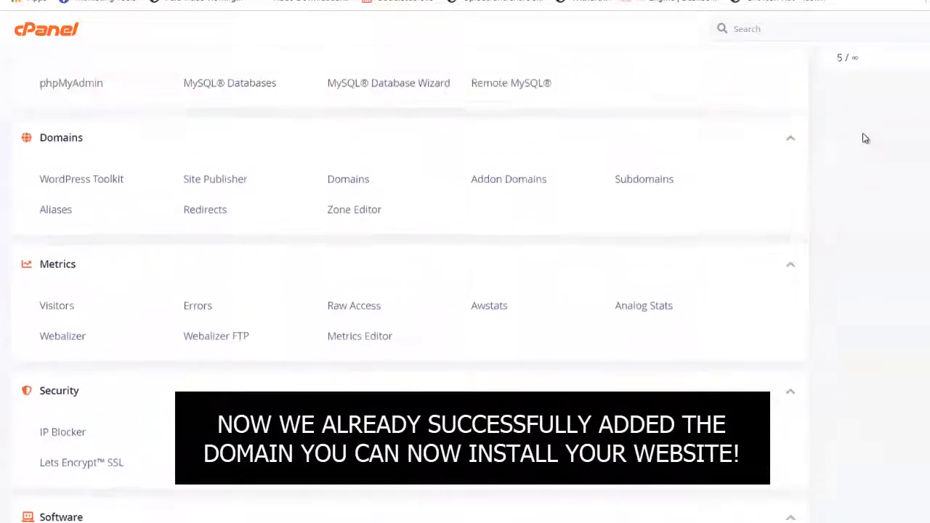
scroll(864, 138, "up", 1)
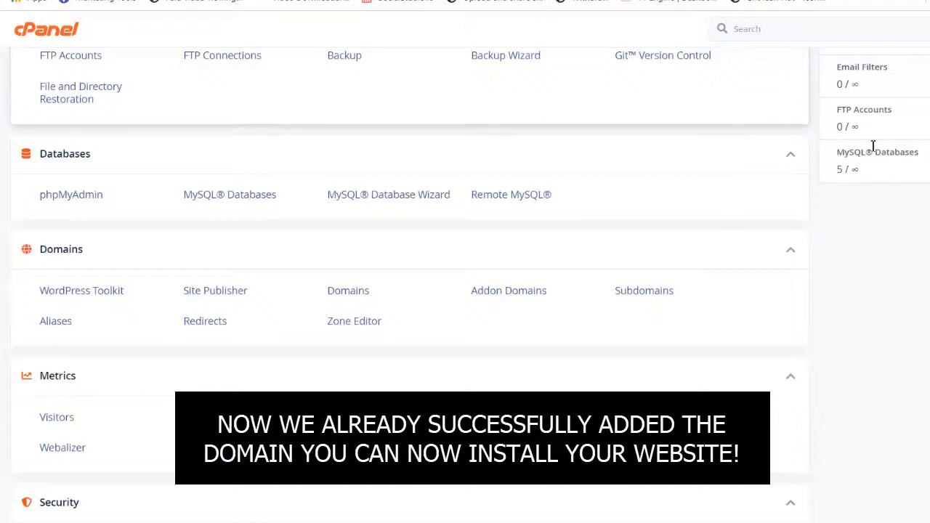
scroll(465, 283, "up", 6)
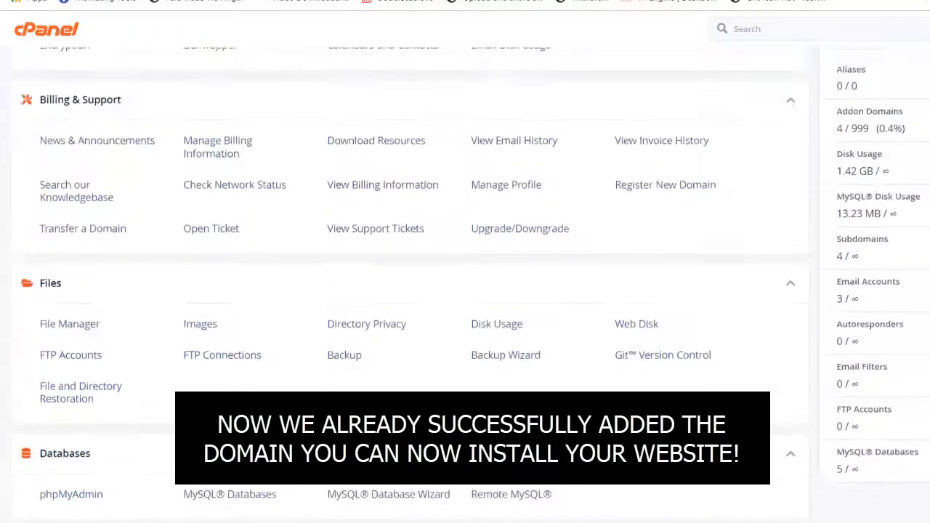
Step: Open the Let's Encrypt SSL tool and start issuing a new certificate for gosocialbooster.com
scroll(465, 283, "down", 5)
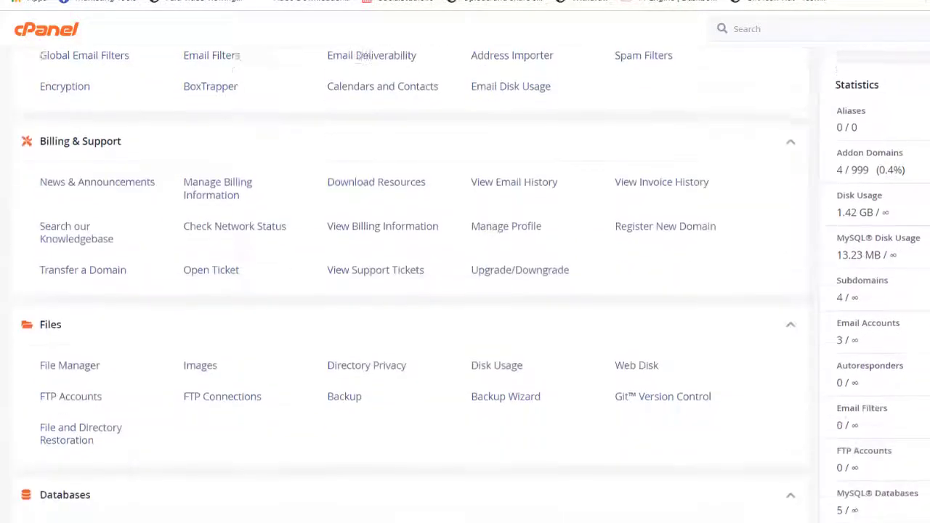
scroll(465, 284, "down", 3)
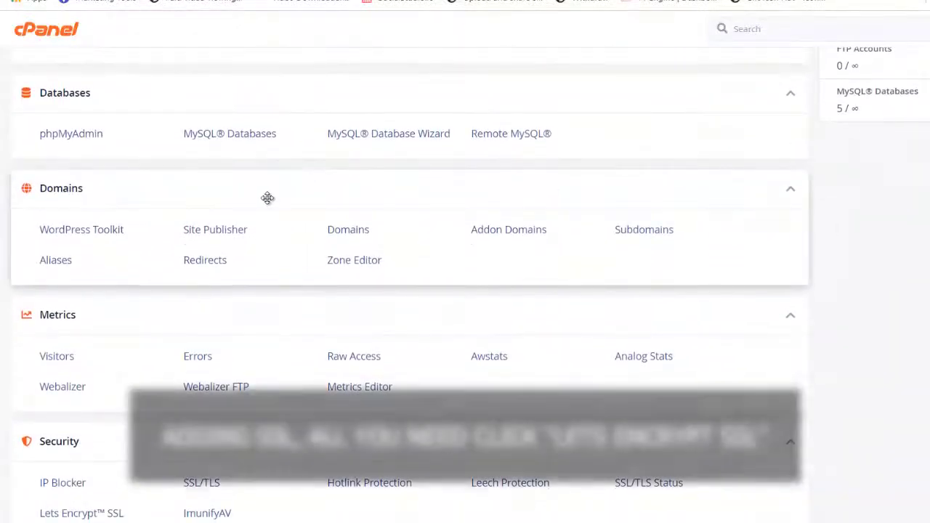
scroll(266, 197, "down", 3)
scroll(283, 210, "down", 2)
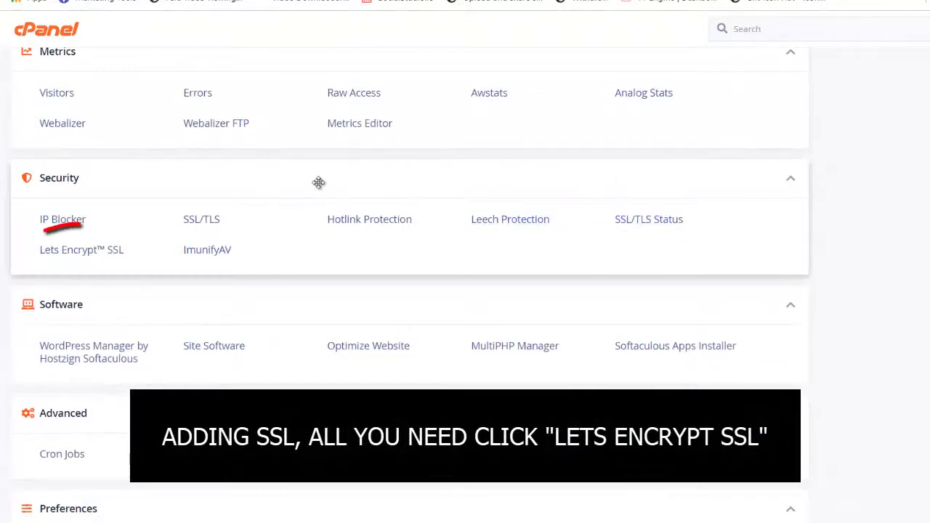
left_click(76, 261)
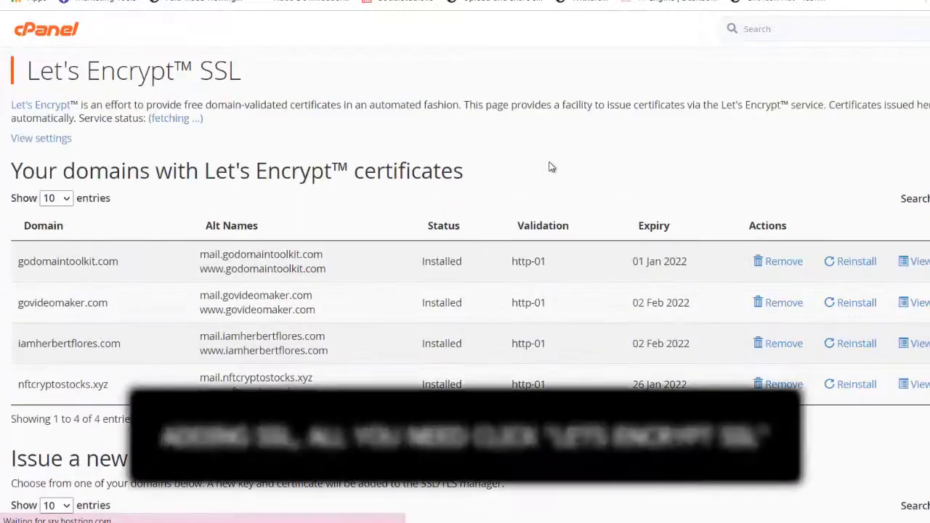
scroll(550, 167, "down", 5)
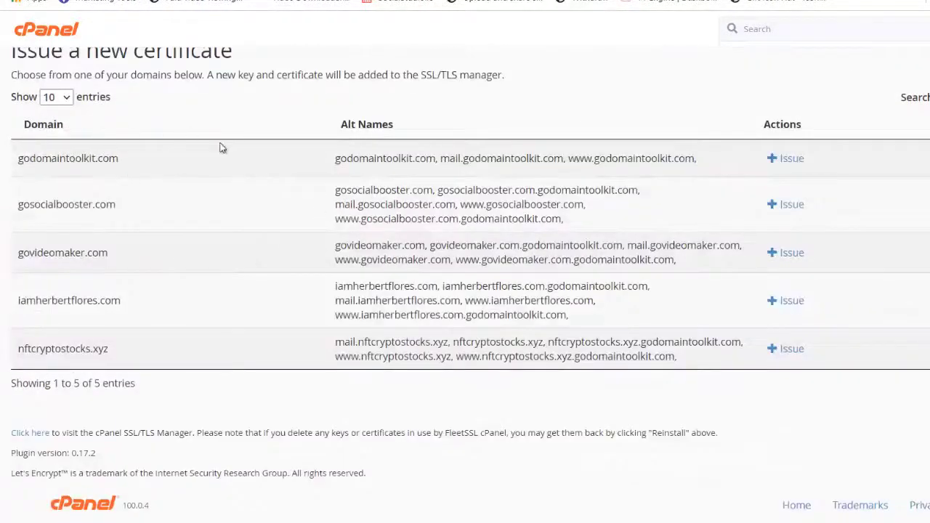
scroll(185, 182, "up", 1)
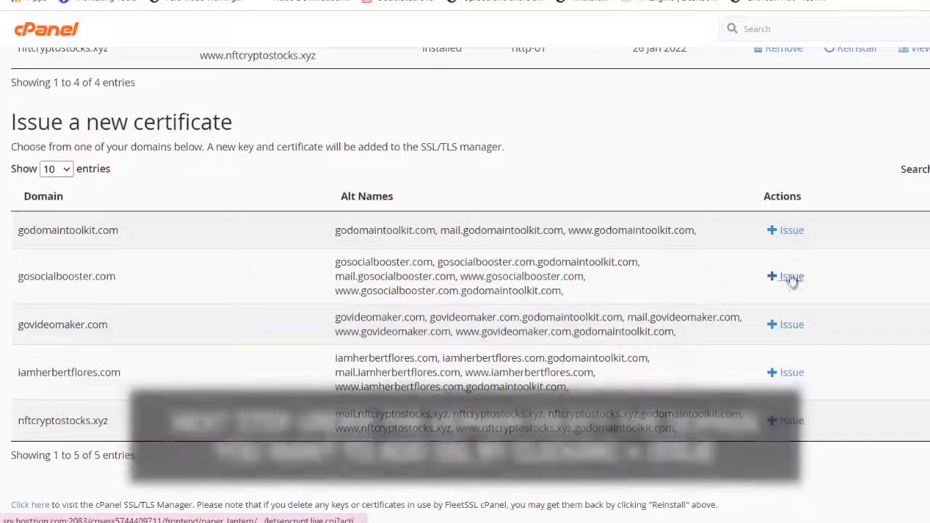
left_click(790, 277)
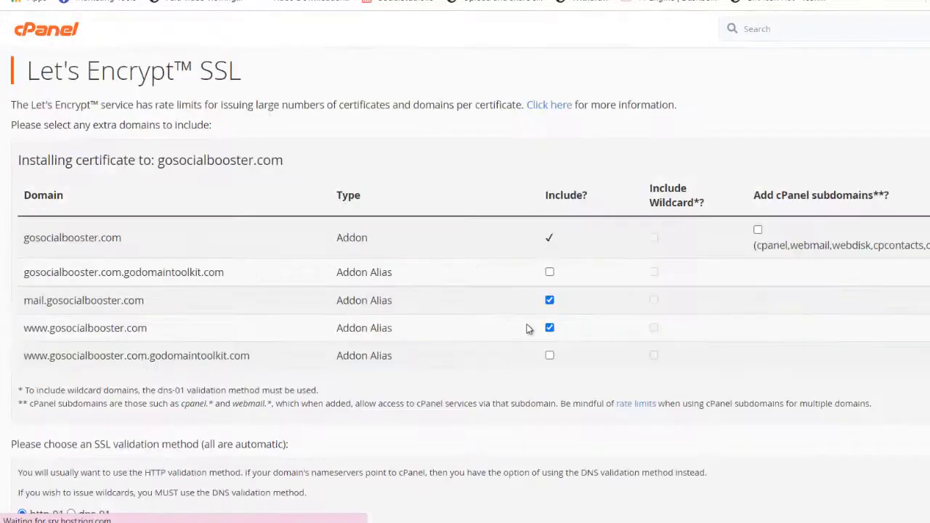
Step: Issue the gosocialbooster.com certificate with the mail and www aliases included and http-01 validation
scroll(512, 287, "down", 2)
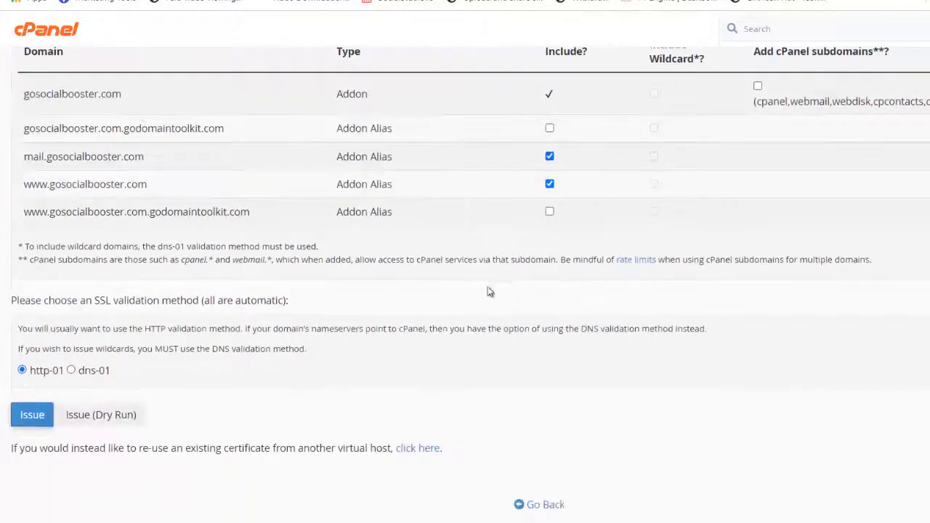
scroll(322, 282, "up", 2)
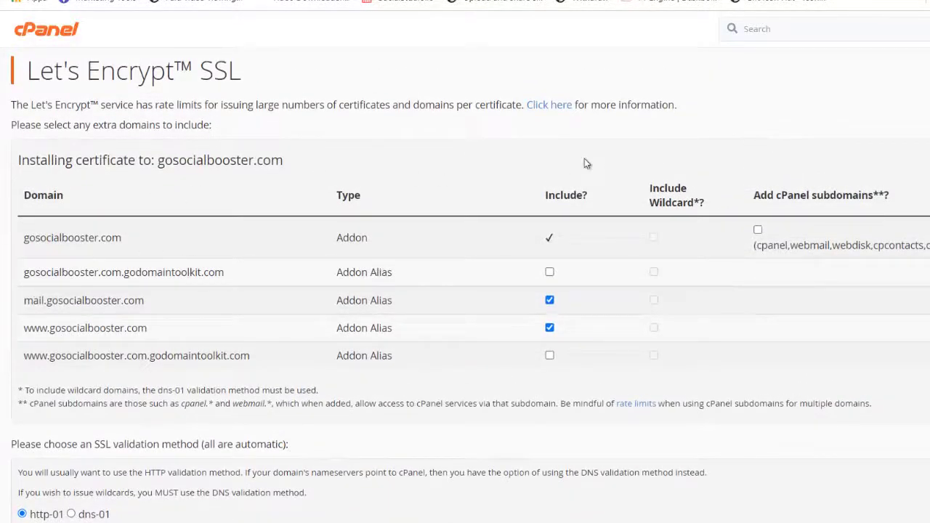
scroll(338, 201, "down", 1)
scroll(241, 286, "down", 1)
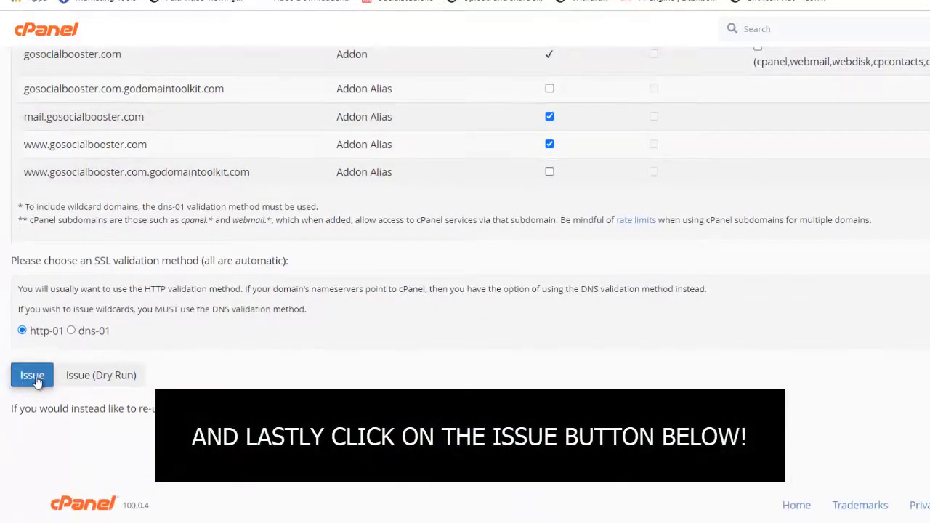
left_click(33, 377)
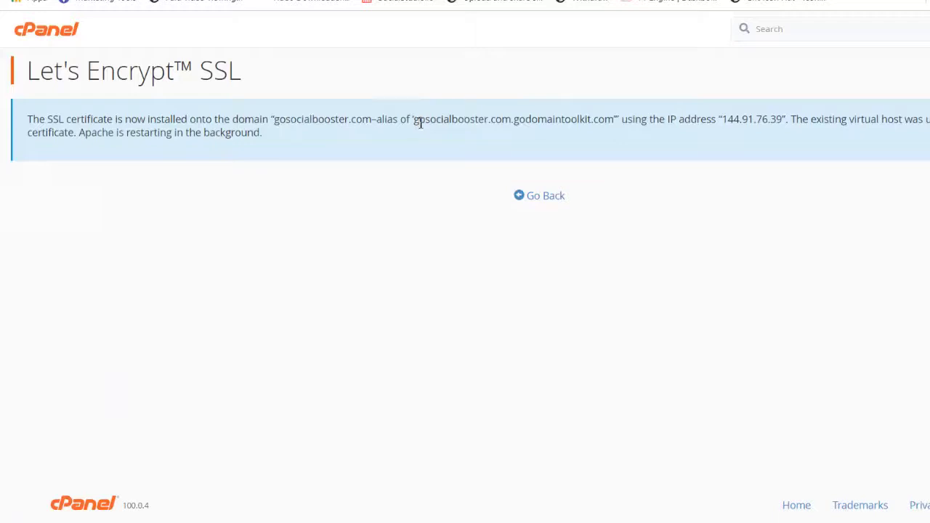
Step: Copy gosocialbooster.com from the certificate installation message and load it in a new browser tab
left_click_drag(412, 121, 512, 122)
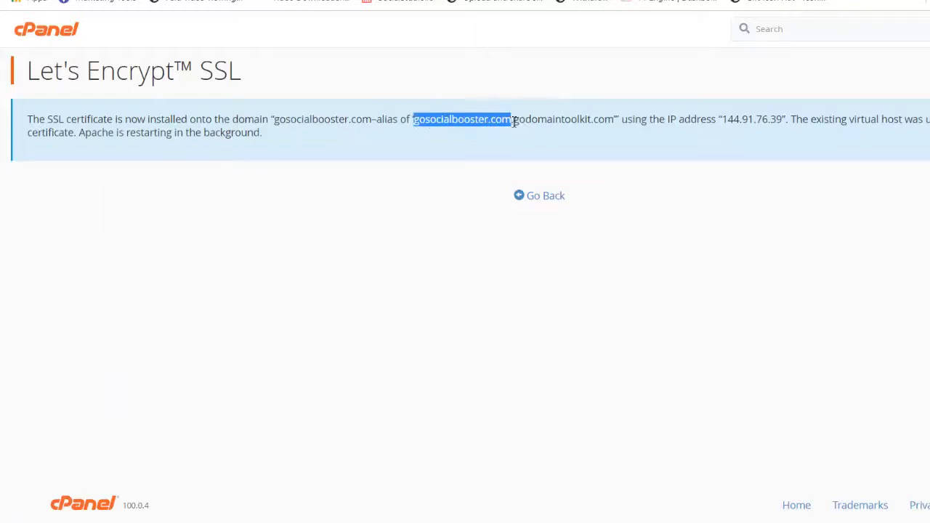
key("ctrl+c")
key("ctrl+t")
key("ctrl+v")
key("Return")
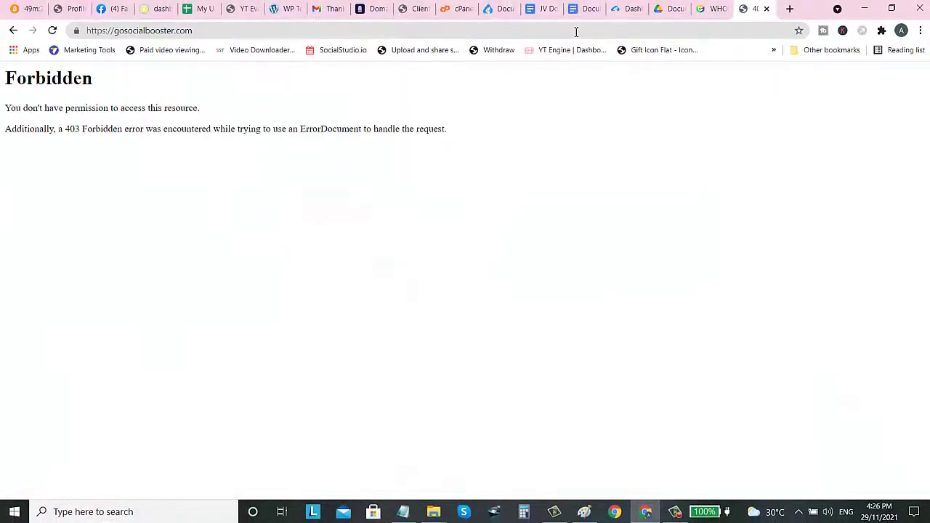
Step: Check the https prefix and connection security information for gosocialbooster.com, and switch back to cPanel
left_click(576, 32)
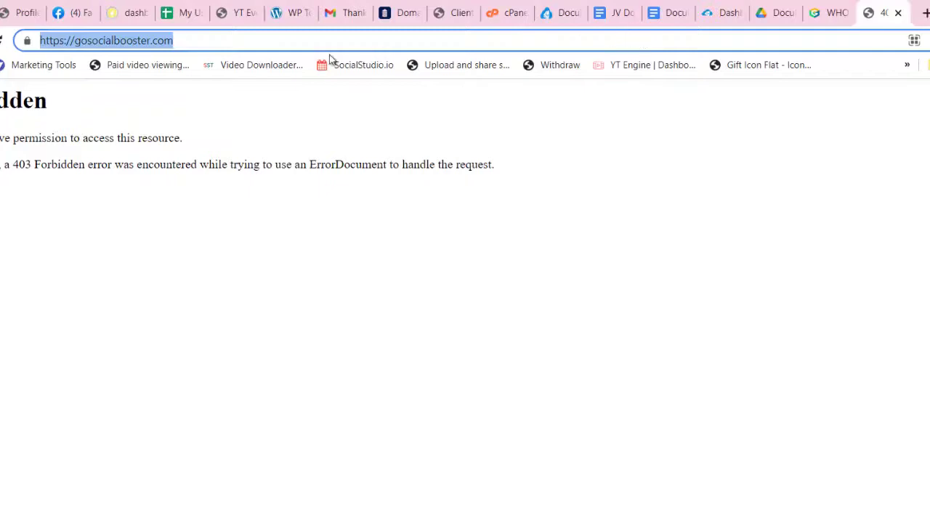
left_click(179, 42)
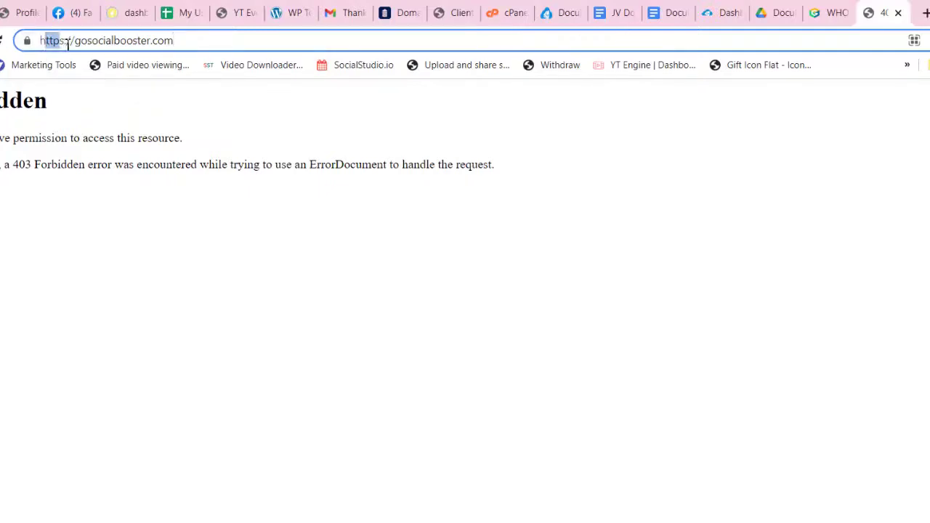
left_click(72, 41)
left_click_drag(69, 43, 27, 43)
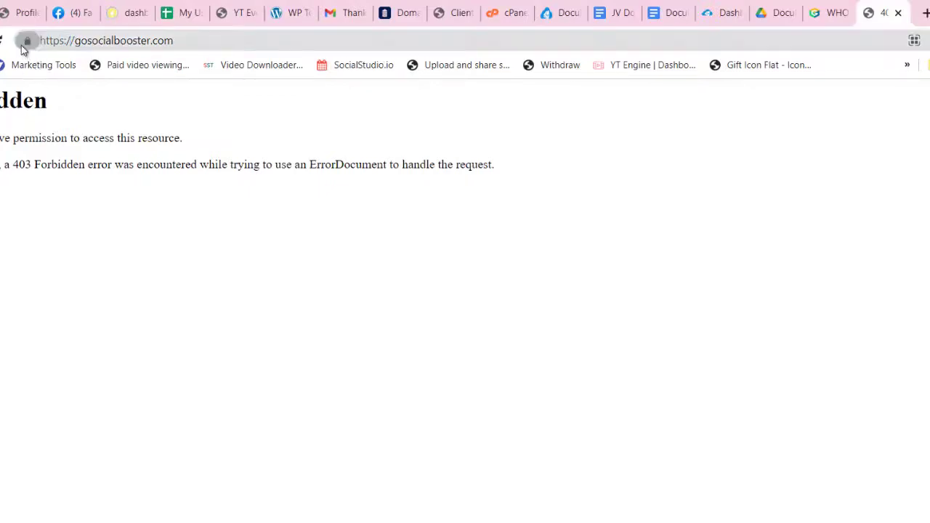
left_click(27, 41)
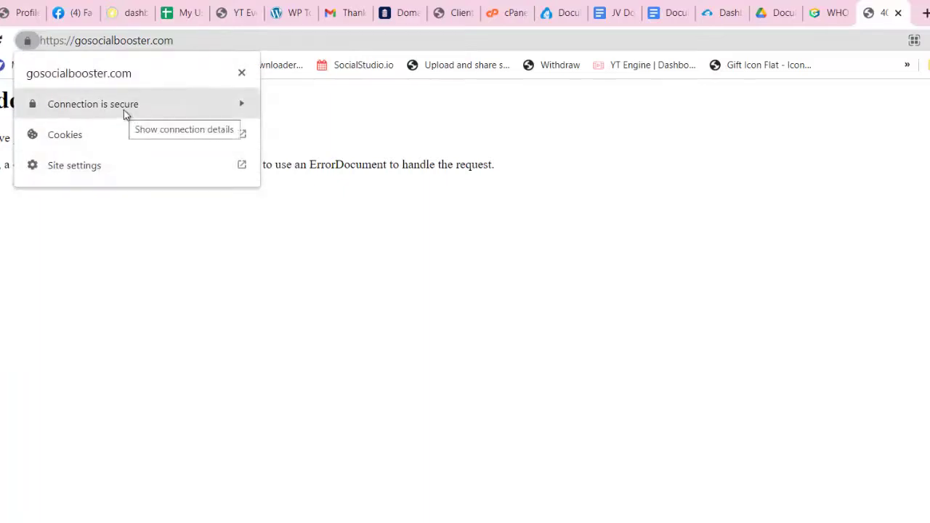
key("Escape")
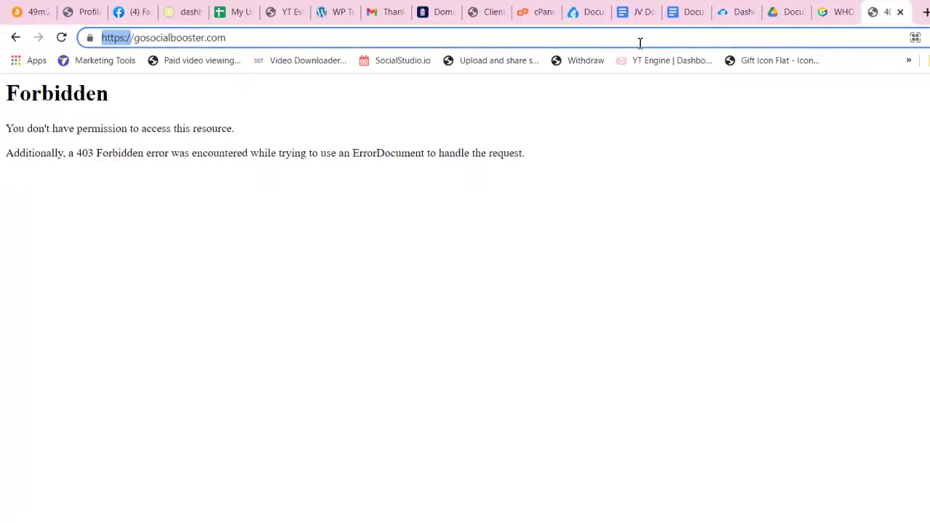
left_click(532, 13)
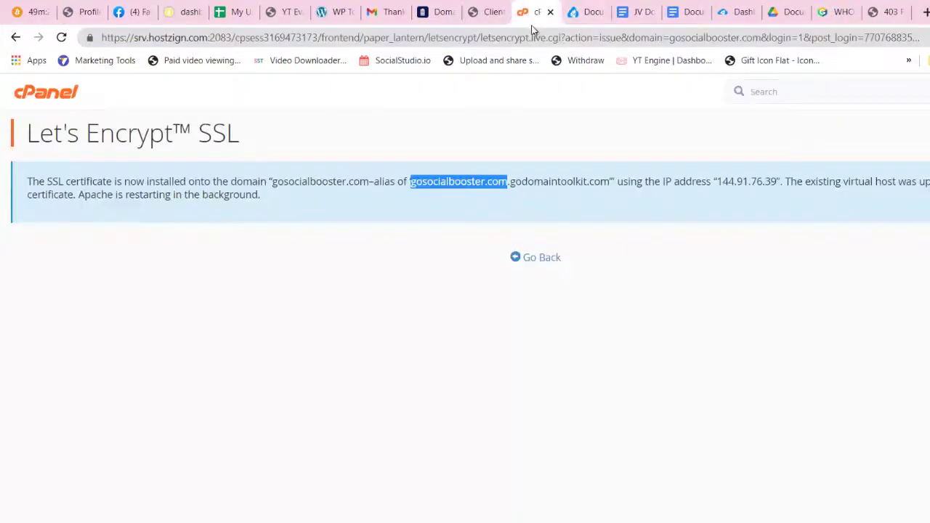